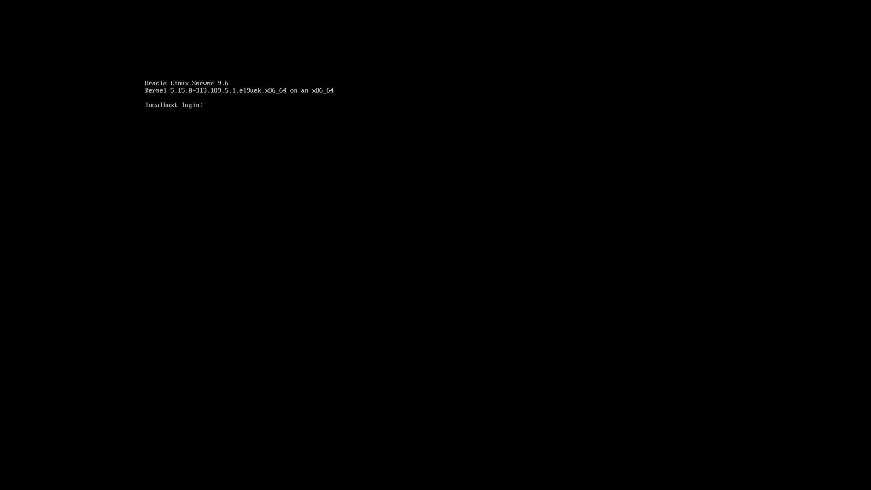
# Log in with the analyst account, continue into Security Onion Setup and choose the standard Install option.
pyautogui.write('analyst')
pyautogui.press('Return')
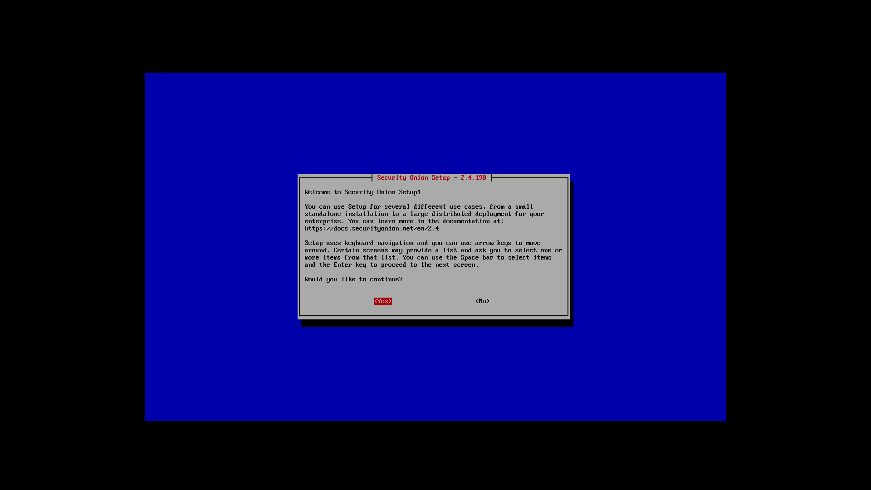
pyautogui.press('Return')
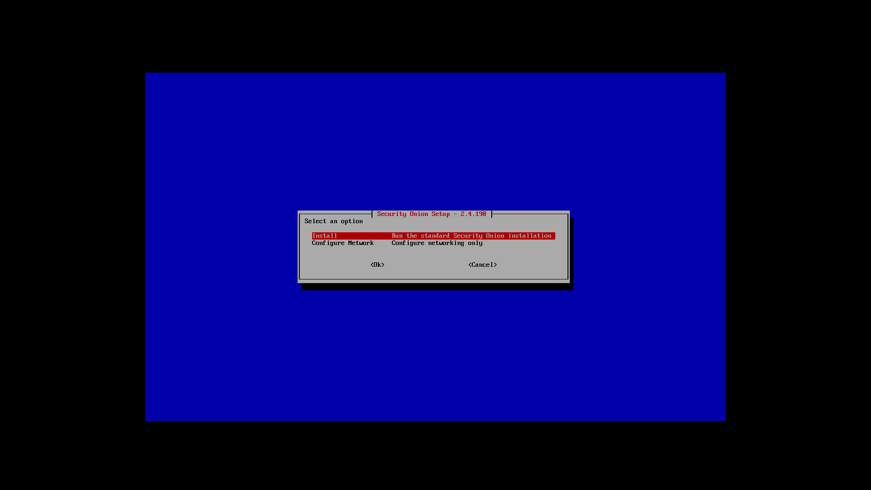
pyautogui.press('Tab')
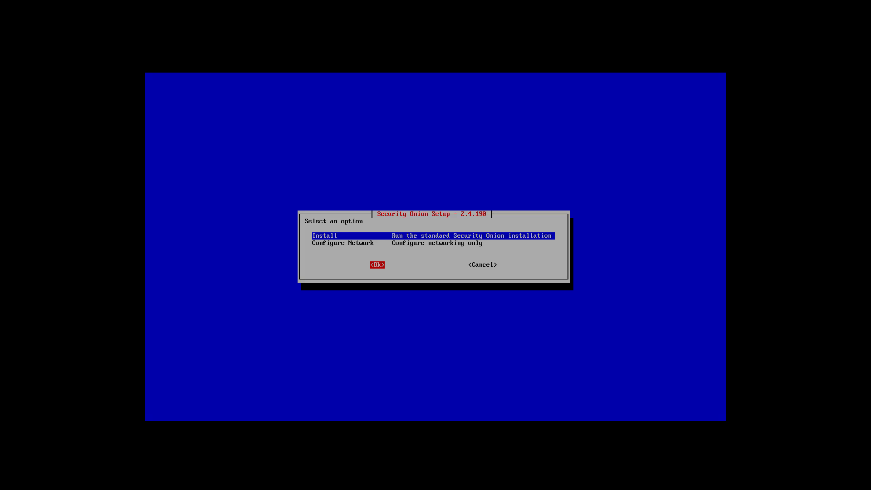
pyautogui.press('Return')
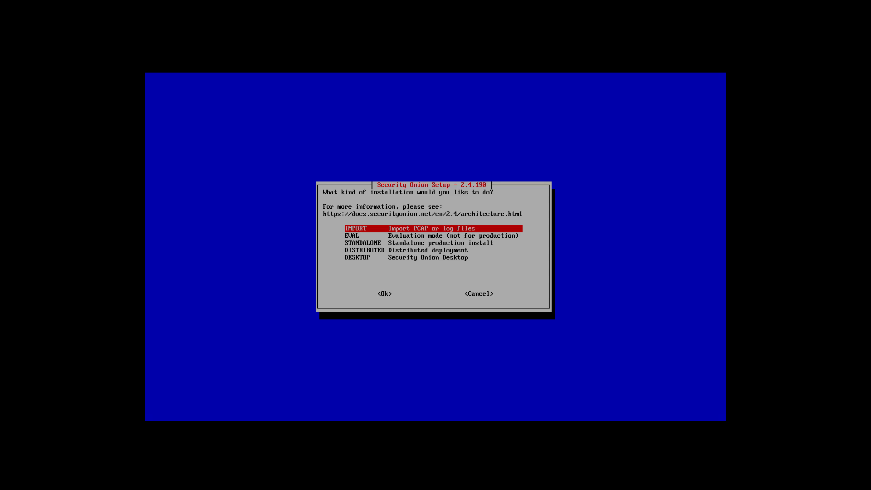
# Choose the EVAL installation type and accept the Elastic License terms with AGREE.
pyautogui.press('Down')
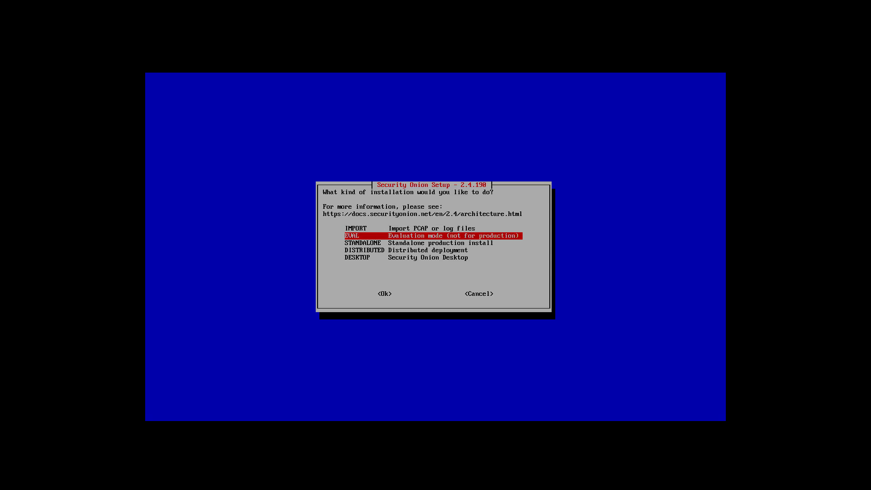
pyautogui.press('Tab')
pyautogui.press('Return')
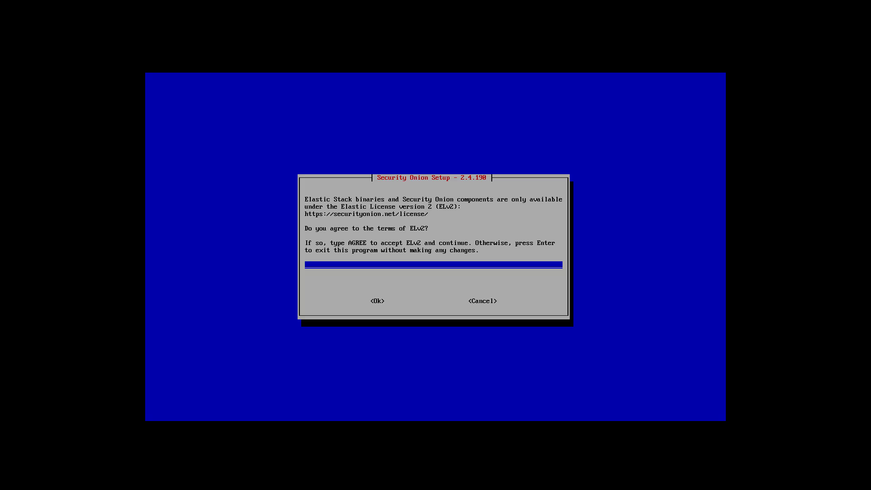
pyautogui.write('AGREE')
pyautogui.press('Return')
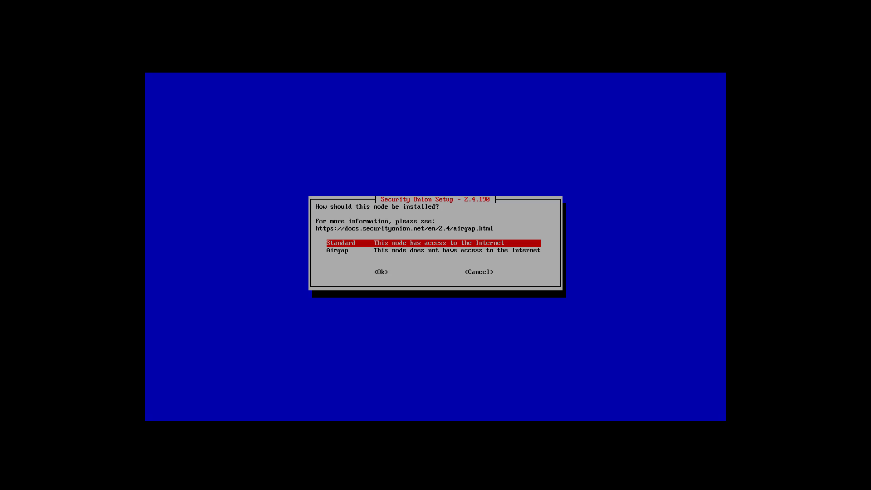
# Choose the Standard node installation with Internet access and set the hostname to so-eval.
pyautogui.press('Return')
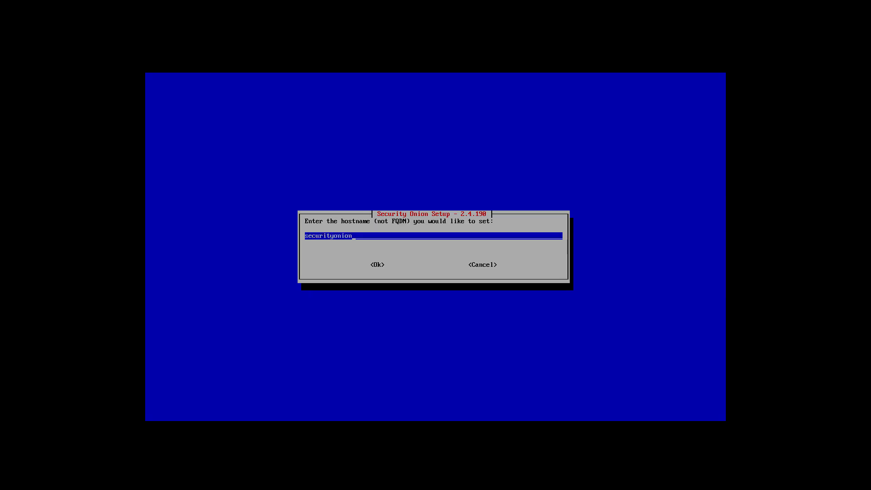
pyautogui.press('BackSpace')
pyautogui.press('BackSpace')
pyautogui.press('BackSpace')
pyautogui.press('BackSpace')
pyautogui.press('BackSpace')
pyautogui.press('BackSpace')
pyautogui.press('BackSpace')
pyautogui.press('BackSpace')
pyautogui.press('BackSpace')
pyautogui.press('BackSpace')
pyautogui.press('BackSpace')
pyautogui.press('BackSpace')
pyautogui.press('BackSpace')
pyautogui.write('so-eval')
pyautogui.press('Tab')
pyautogui.press('Return')
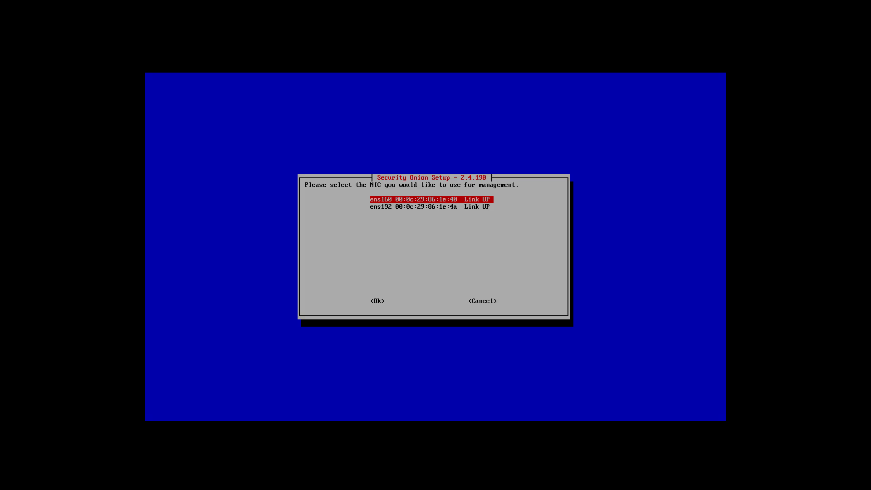
# Use ens160 as the management NIC and give it the static IPv4 address 192.168.64.10/24.
pyautogui.press('Tab')
pyautogui.press('Return')
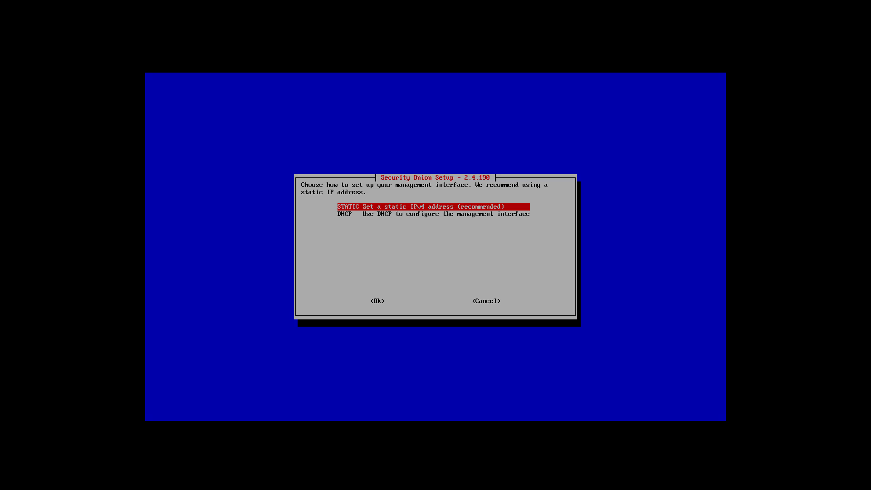
pyautogui.press('Tab')
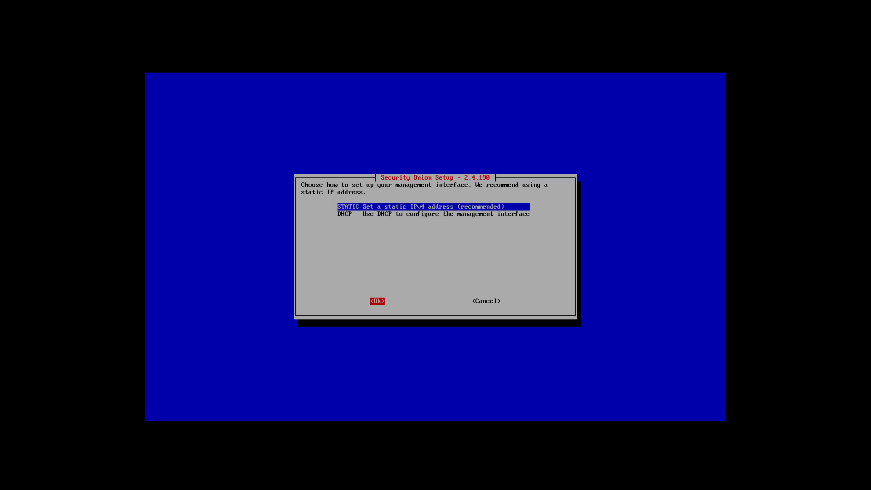
pyautogui.press('Return')
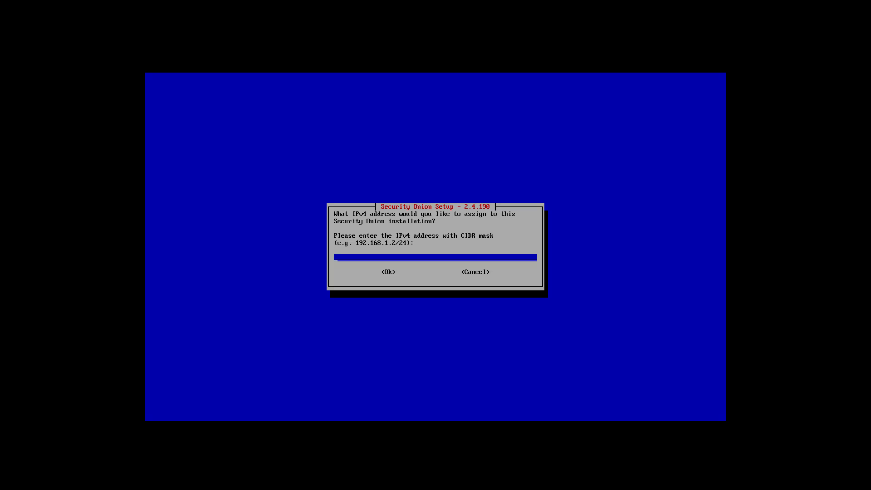
pyautogui.write('192.168.64.10/24')
pyautogui.press('Tab')
pyautogui.press('Return')
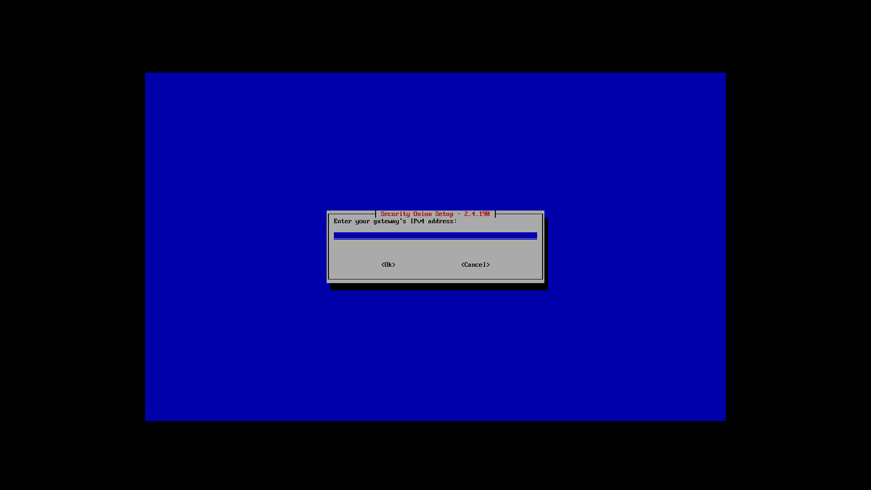
# Set the gateway's IPv4 address to 192.168.64.2.
pyautogui.write('192.168')
pyautogui.write('.1.1')
pyautogui.press('Tab')
pyautogui.press('Return')
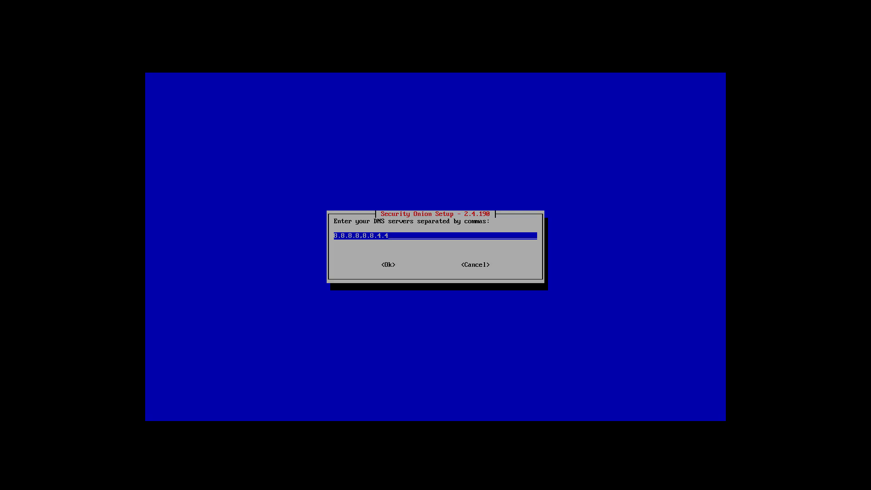
# Accept the default DNS servers 8.8.8.8,8.8.4.4 and the DNS search domain searchdomain.local.
pyautogui.press('Tab')
pyautogui.press('Return')
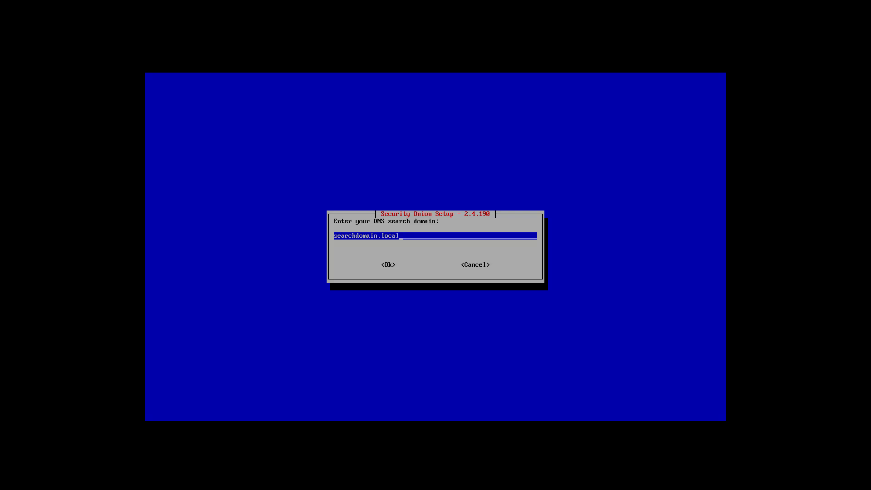
pyautogui.press('Tab')
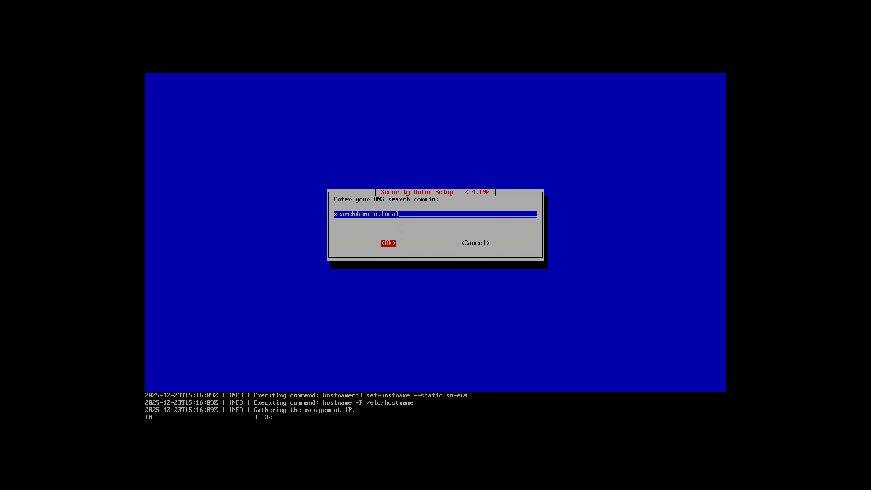
pyautogui.press('Return')
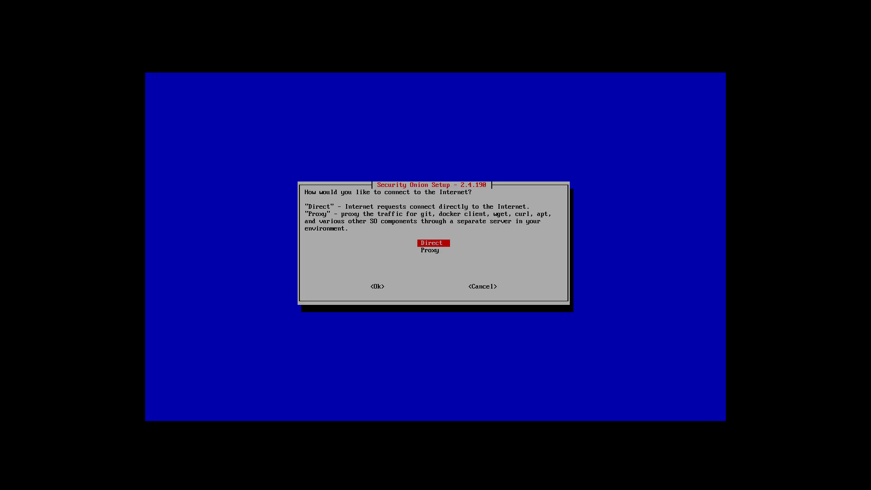
# Choose the Direct Internet connection and keep the default Docker IP range.
pyautogui.press('Return')
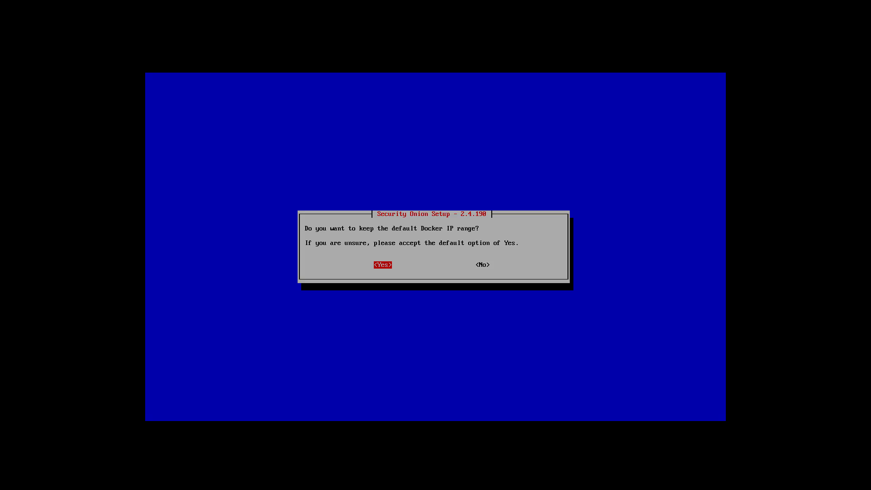
pyautogui.press('Return')
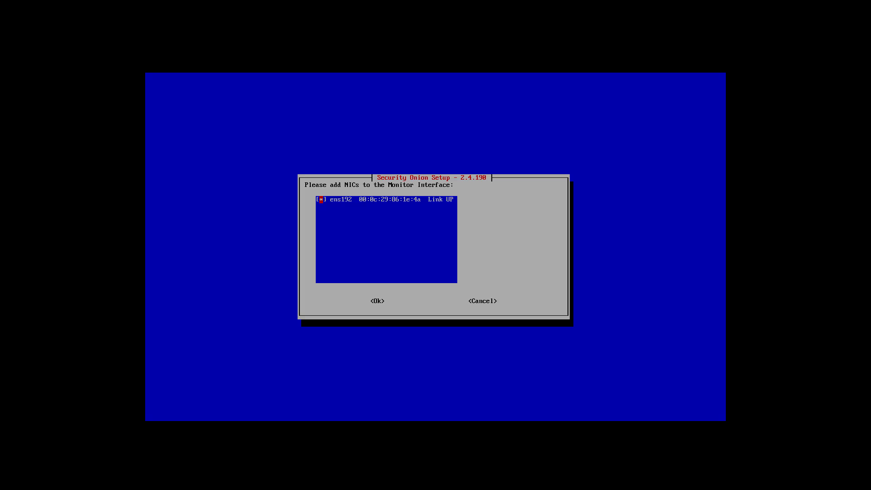
# Add the ens192 NIC to the Monitor Interface.
pyautogui.press('Tab')
pyautogui.press('Return')
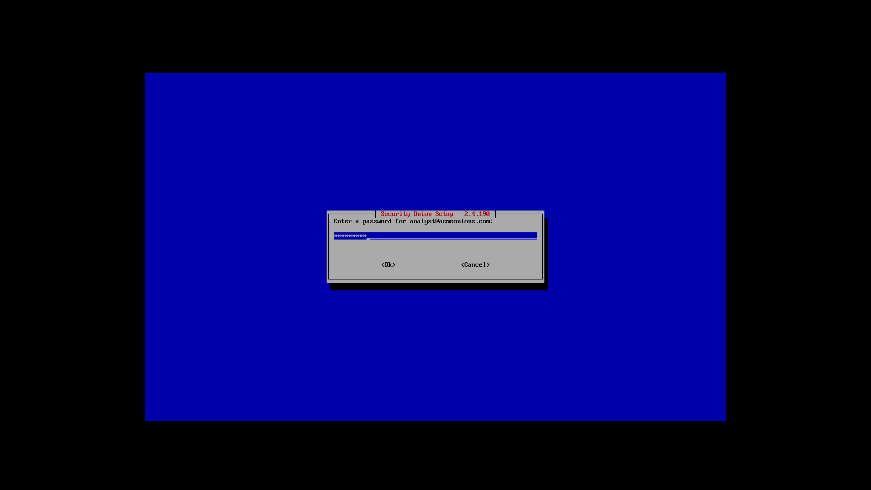
# Submit the password for the web interface account and re-enter it for confirmation.
pyautogui.press('Return')
pyautogui.write('*******')
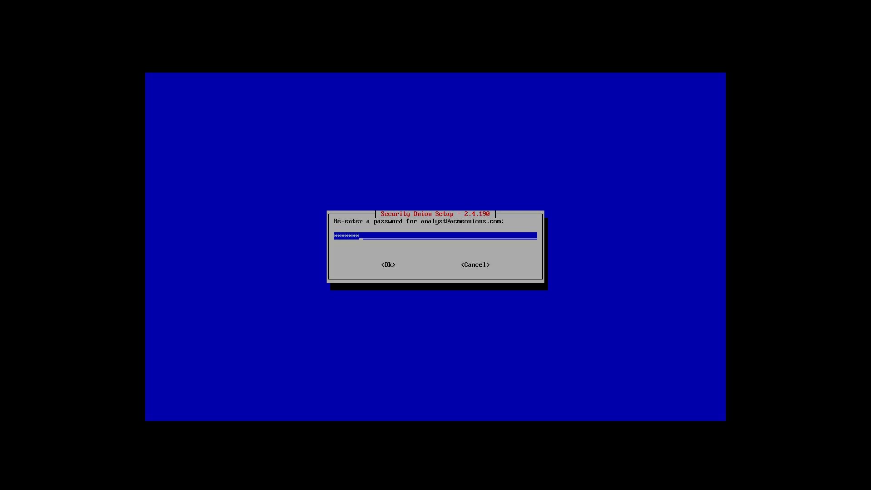
pyautogui.write('**')
pyautogui.press('Return')
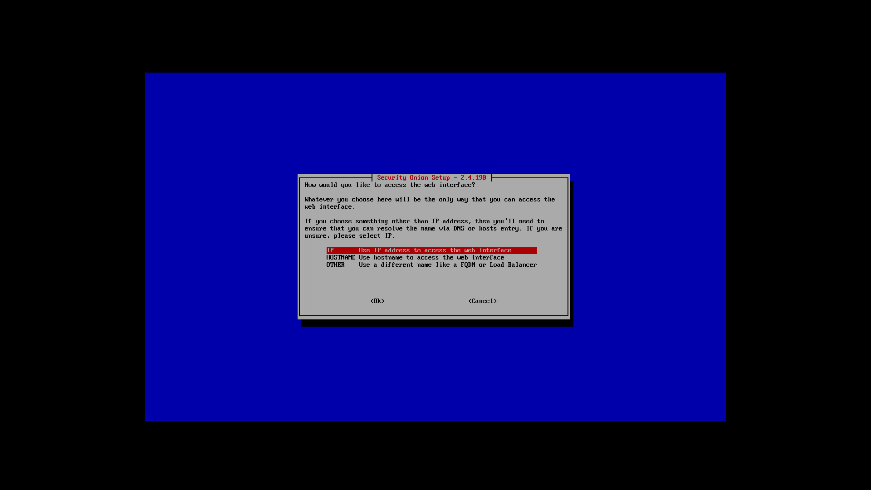
# Choose HOSTNAME as the way to access the web interface.
pyautogui.press('Down')
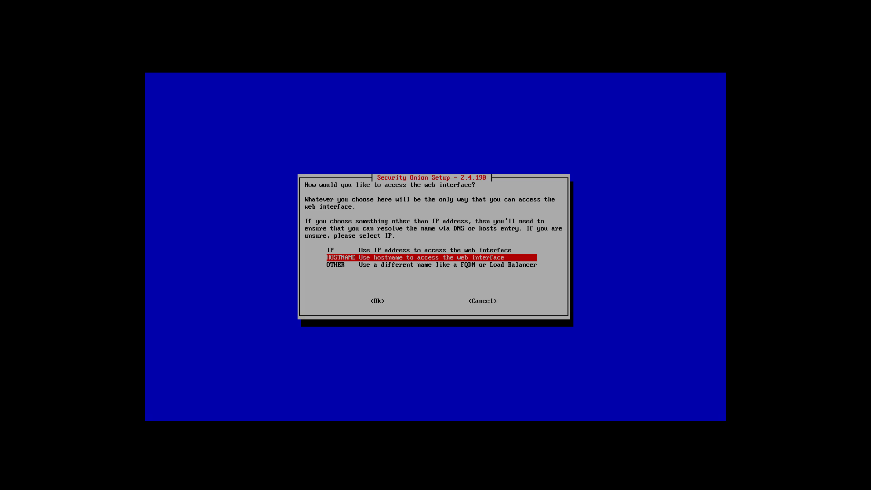
pyautogui.press('Tab')
pyautogui.press('Return')
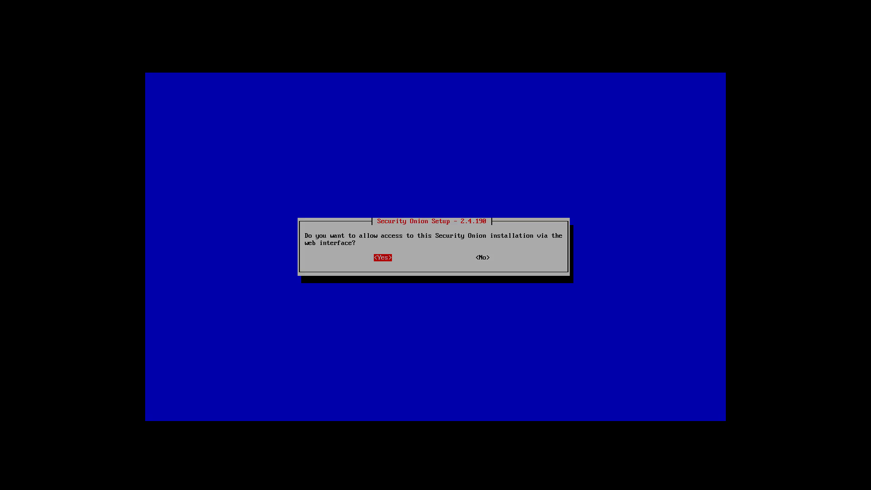
# Allow access to the installation via the web interface from the IP range 192.168.64.0/24.
pyautogui.press('Return')
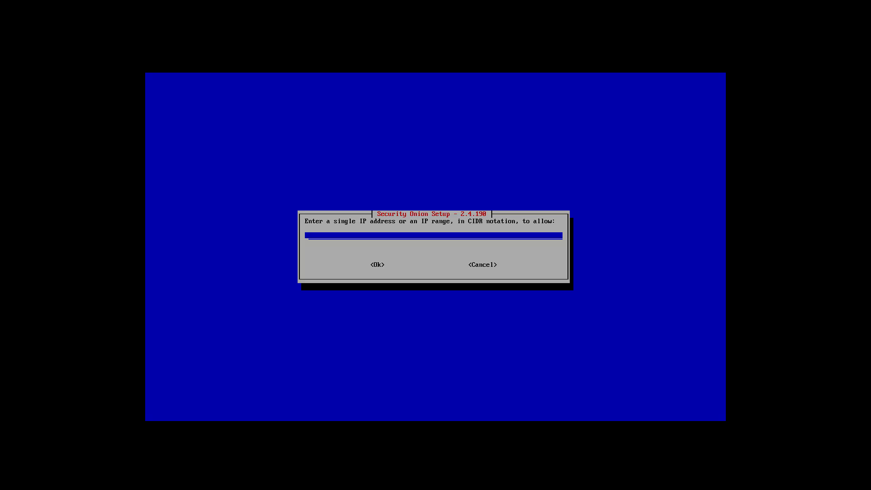
pyautogui.write('192.168.64.0/24')
pyautogui.press('Tab')
pyautogui.press('Return')
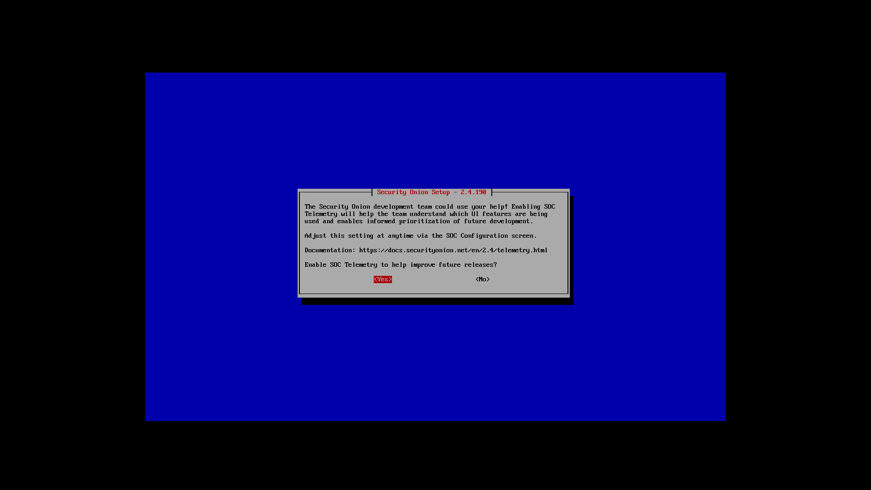
# Enable SOC Telemetry and proceed with the installation using the summarized options.
pyautogui.press('Return')
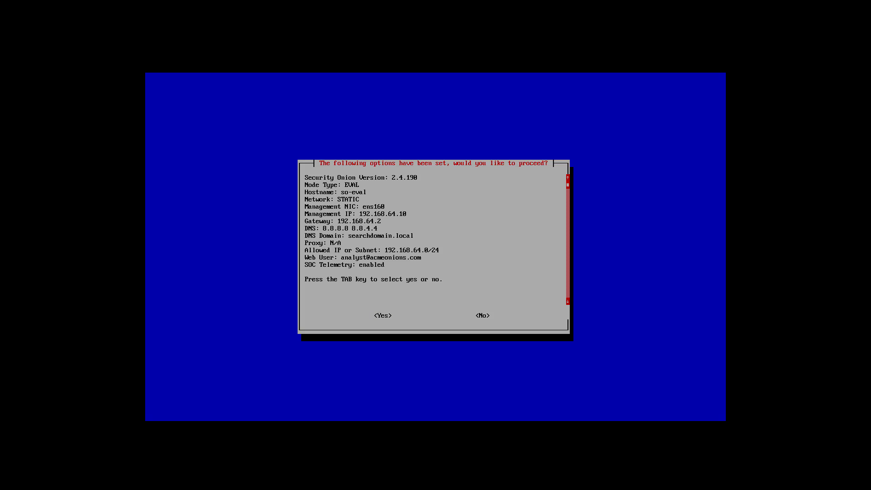
pyautogui.press('Tab')
pyautogui.press('Return')
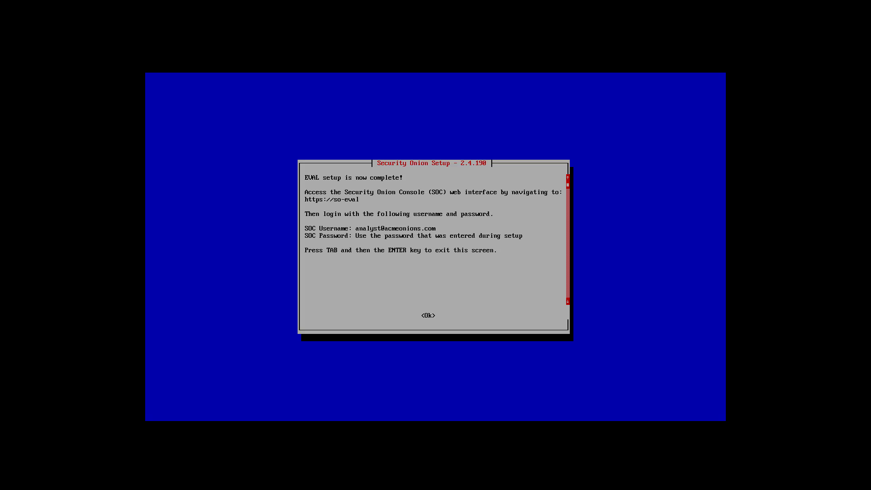
# Exit the setup completion screen, switch to the browser and log in to the Security Onion web interface with the account's e-mail and password.
pyautogui.press('Tab')
pyautogui.press('Return')
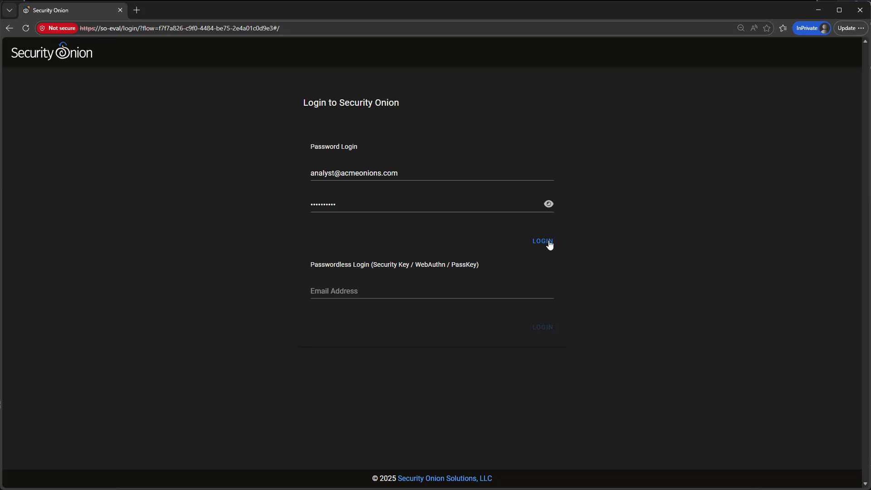
pyautogui.click(549, 244)
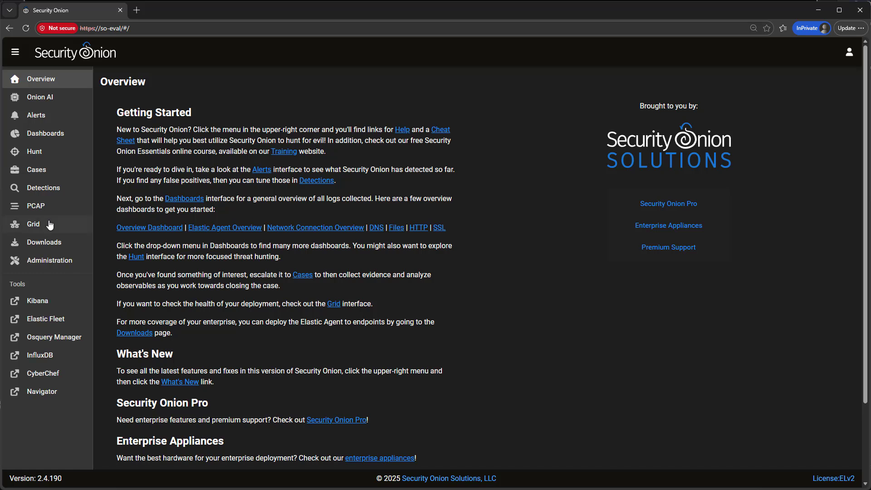
# Open the Grid page and examine the so-eval node's status details and container status list.
pyautogui.click(35, 224)
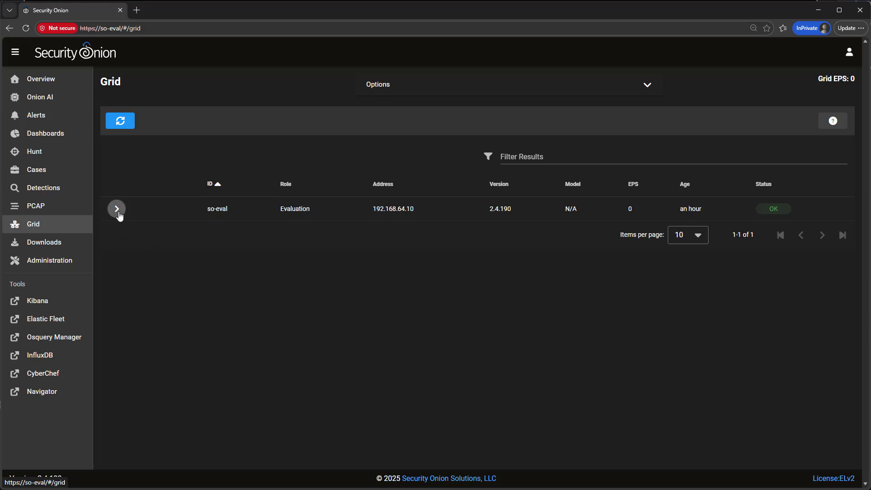
pyautogui.click(117, 209)
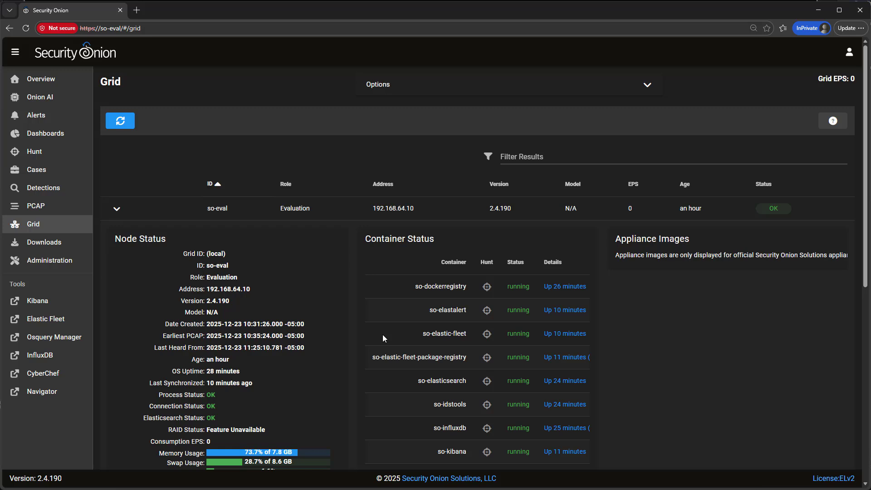
pyautogui.scroll(-5, 382, 334)
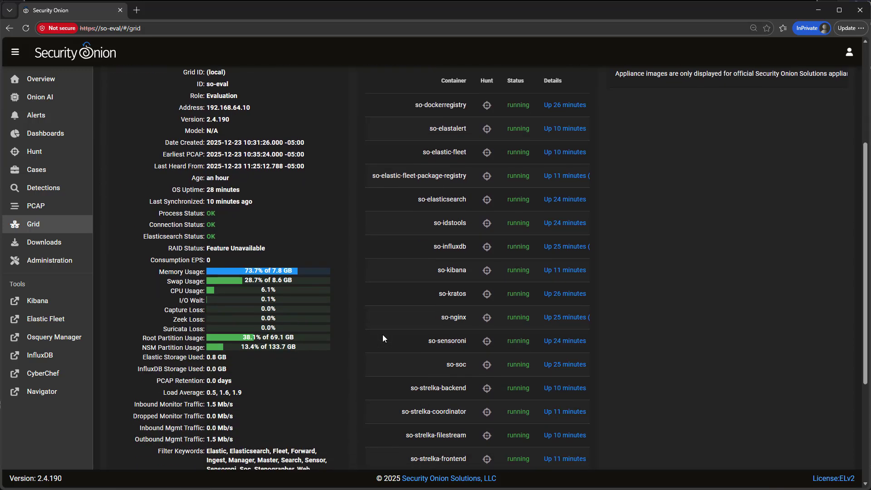
pyautogui.scroll(3, 383, 334)
pyautogui.scroll(3, 382, 338)
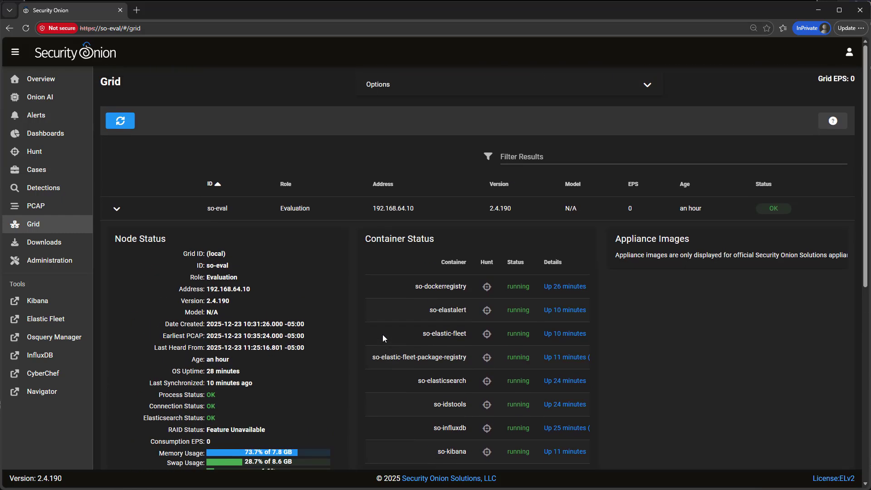